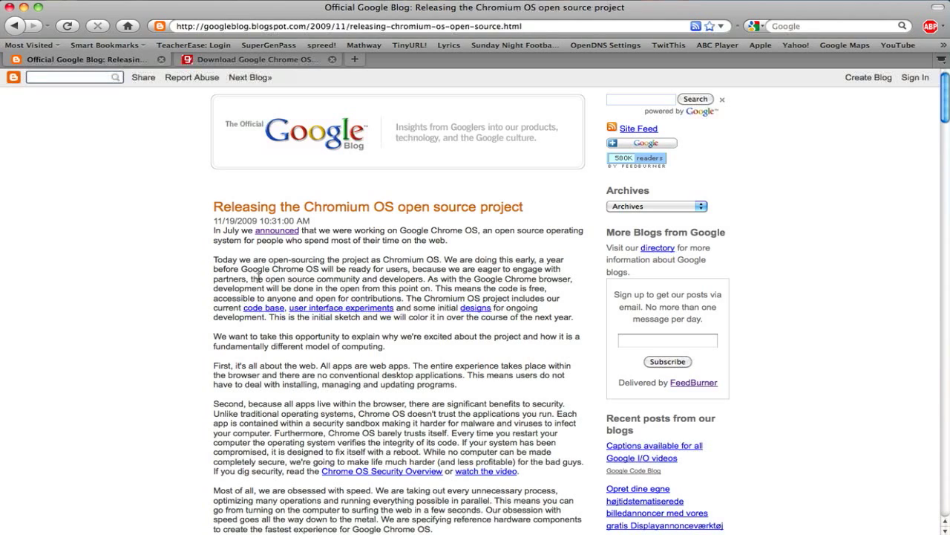
Scroll further down the 'Releasing the Chromium OS open source project' blog post.
scroll(251, 312, "down", 3)
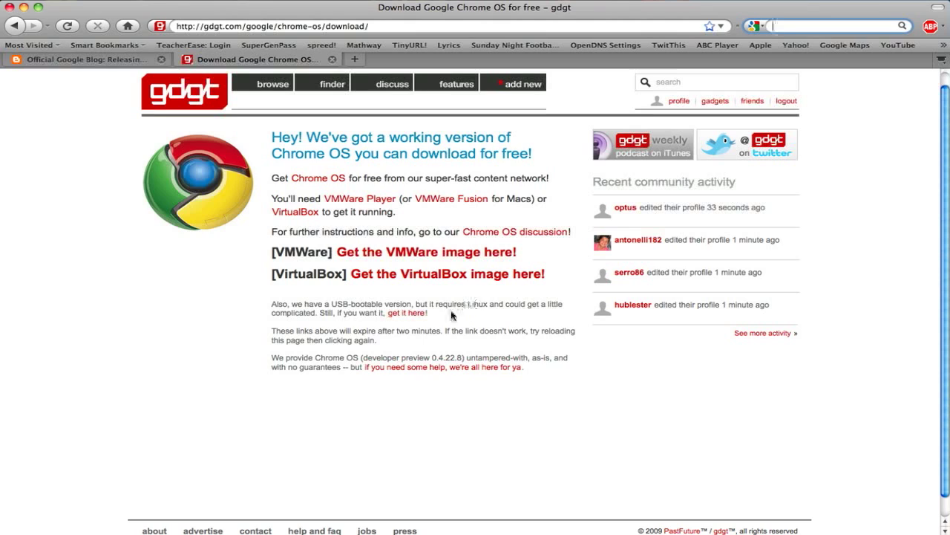
Switch to the 'Download Google Chrome OS for free – gdgt' tab.
left_click(407, 314)
Create a new VM from the existing chrome-os-0.4.22.8-gdgt.vmdk disk with OS type Other.
left_click(22, 7)
left_click(498, 185)
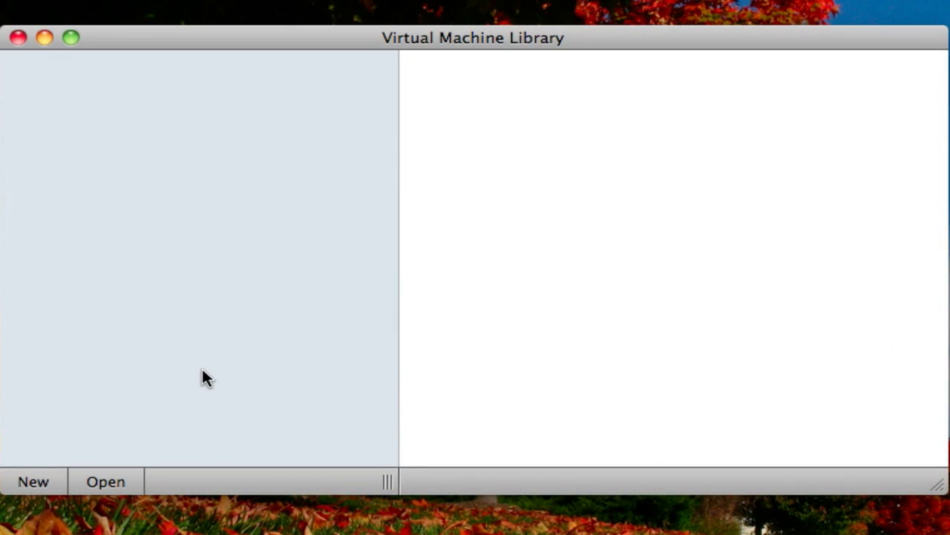
left_click(37, 478)
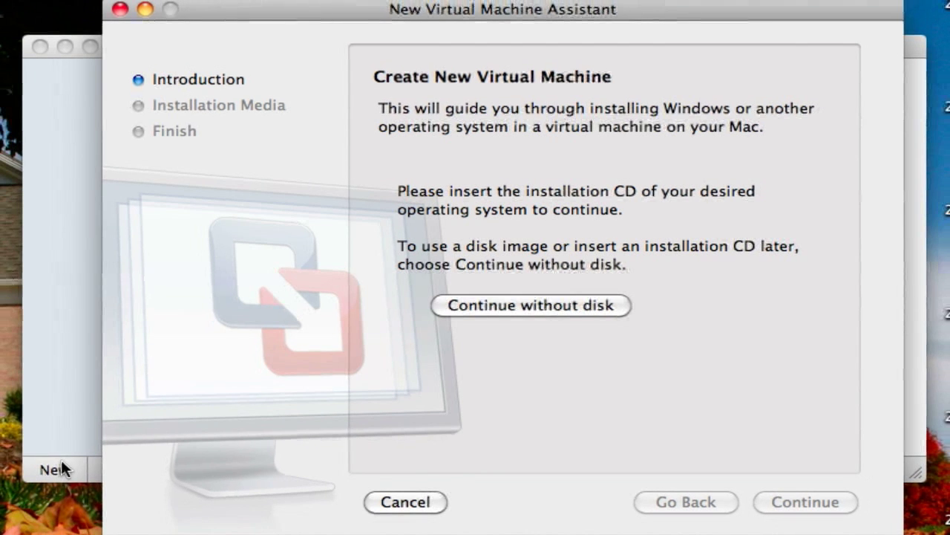
left_click(510, 304)
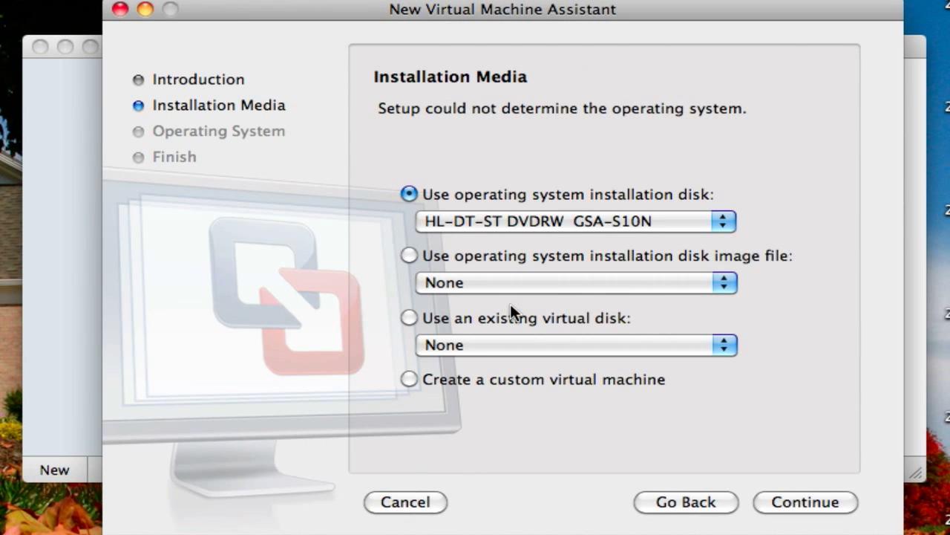
left_click(434, 319)
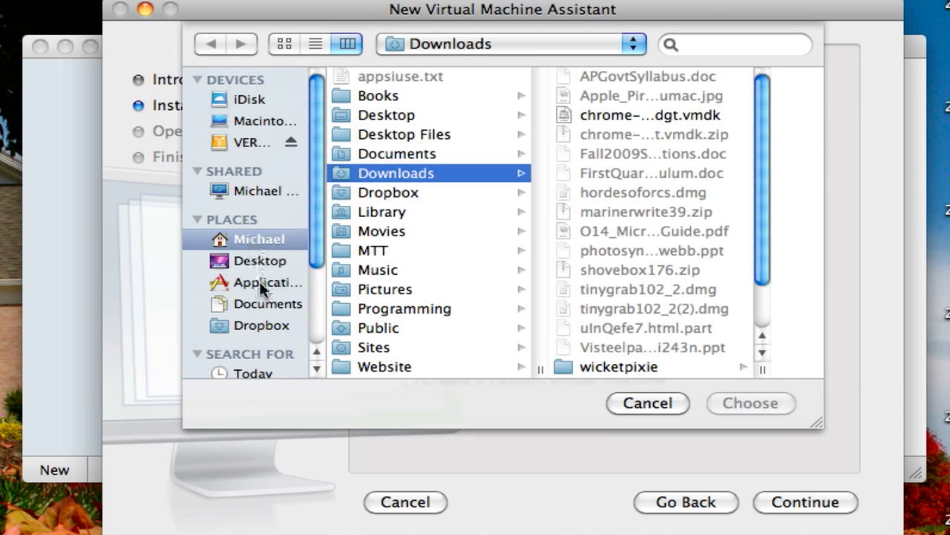
left_click(585, 116)
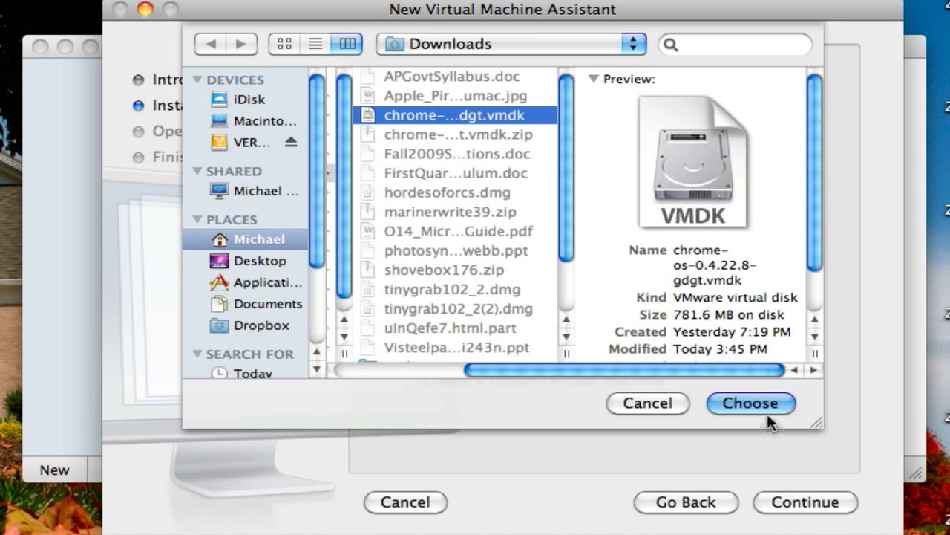
left_click(761, 405)
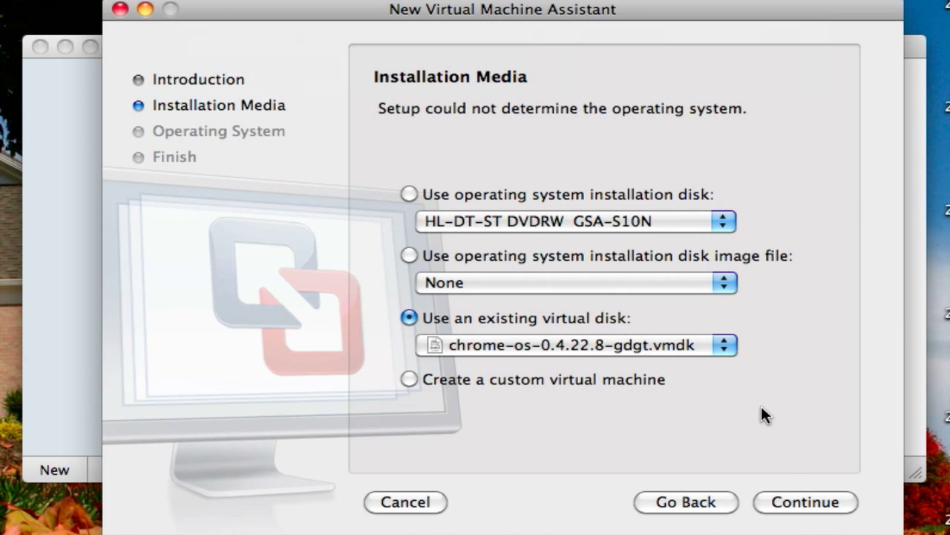
left_click(793, 503)
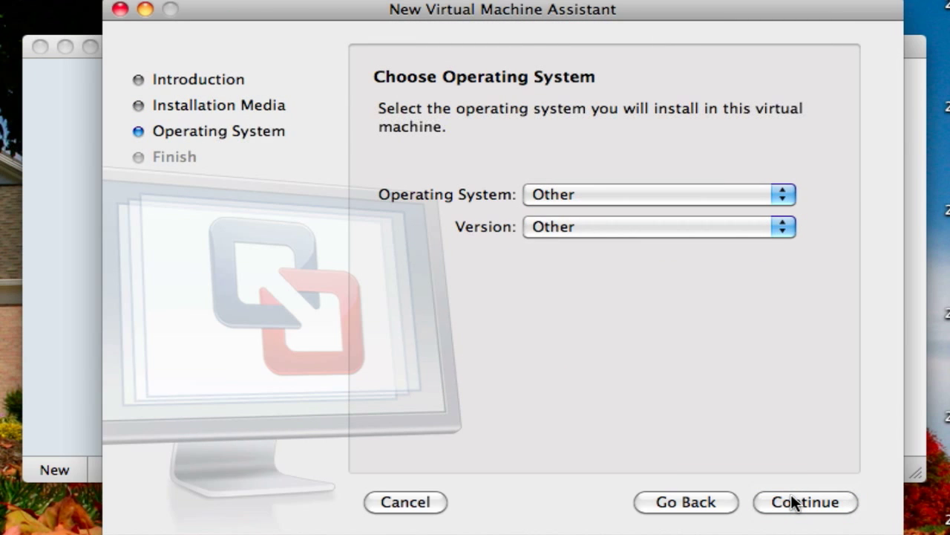
left_click(824, 496)
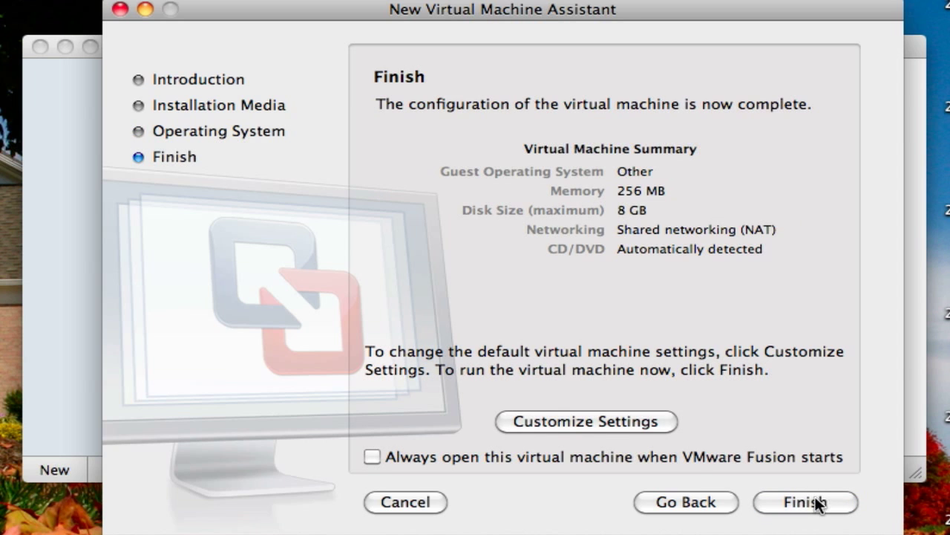
Choose Customize Settings and save the new machine as 'ChromeOS'.
left_click(614, 422)
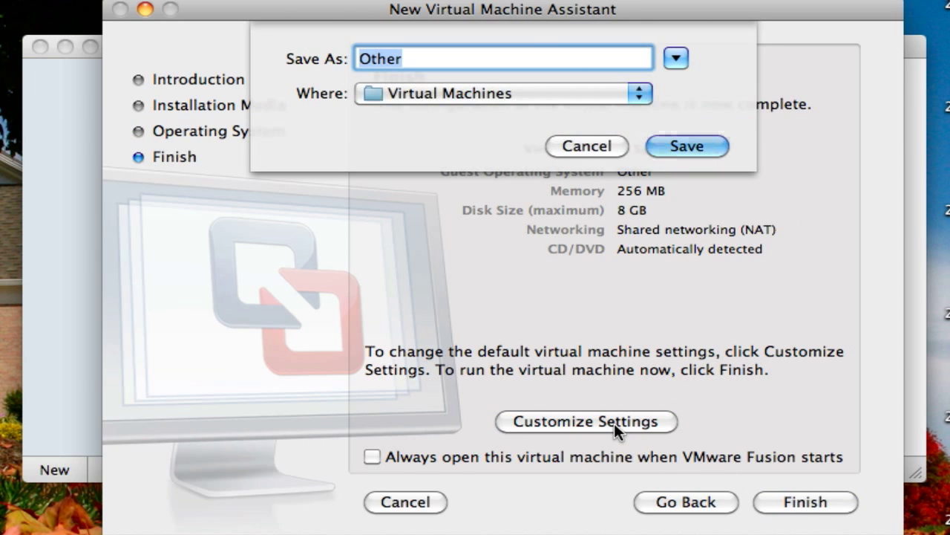
type("Cho")
key("BackSpace")
type("romeOS")
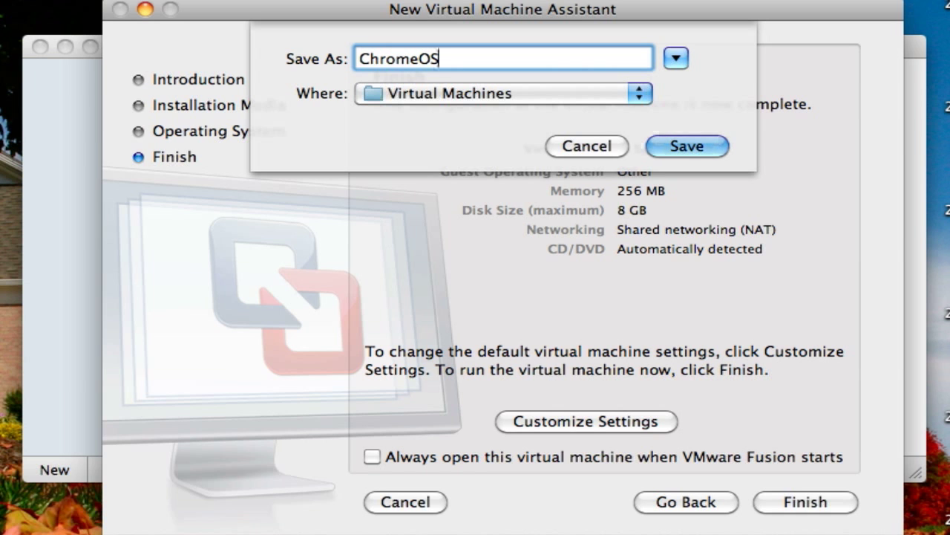
key("Return")
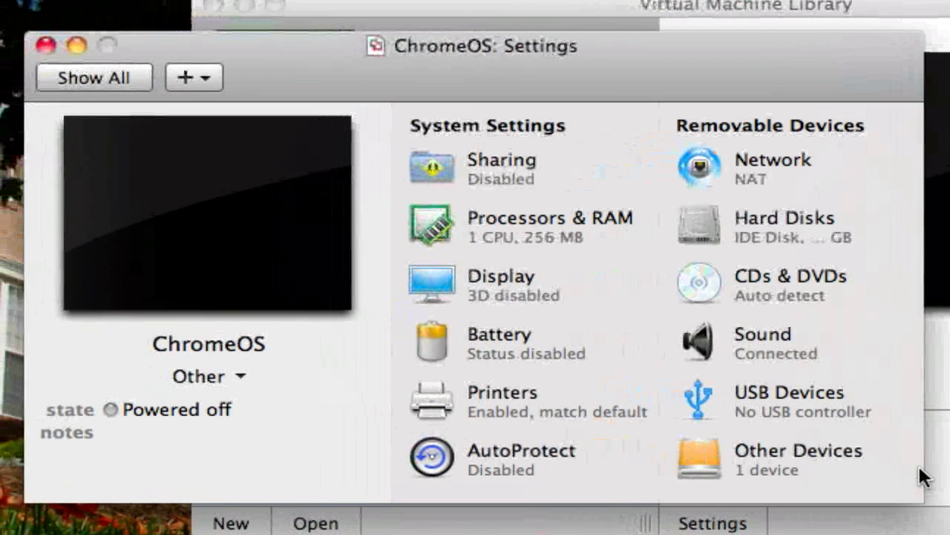
Give the ChromeOS VM 2 processors and 1024 MB of memory.
left_click(575, 225)
left_click(423, 216)
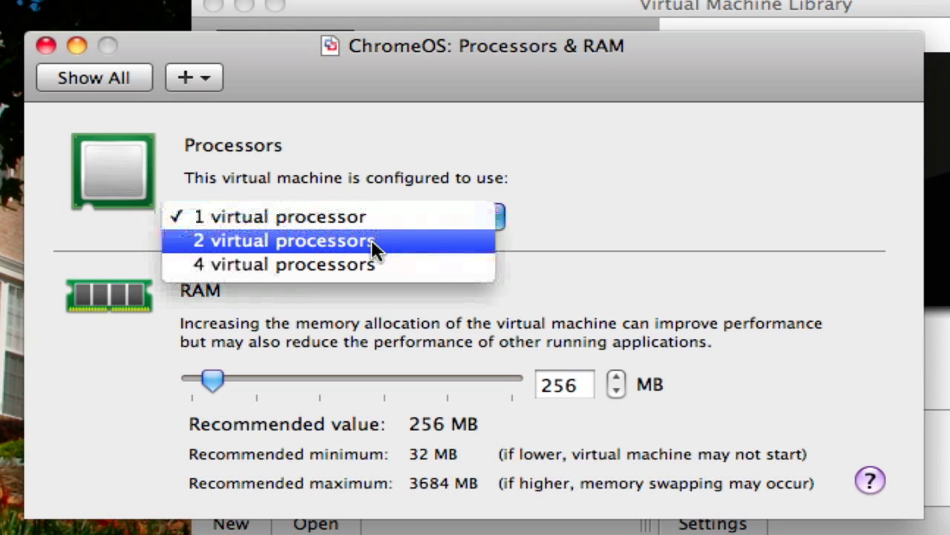
left_click(371, 239)
left_click_drag(580, 381, 518, 381)
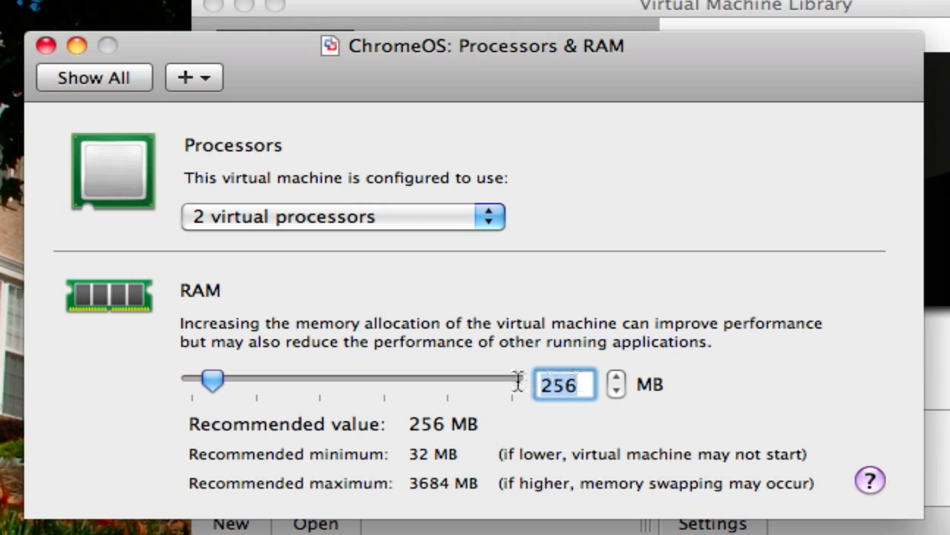
type("1024")
key("Return")
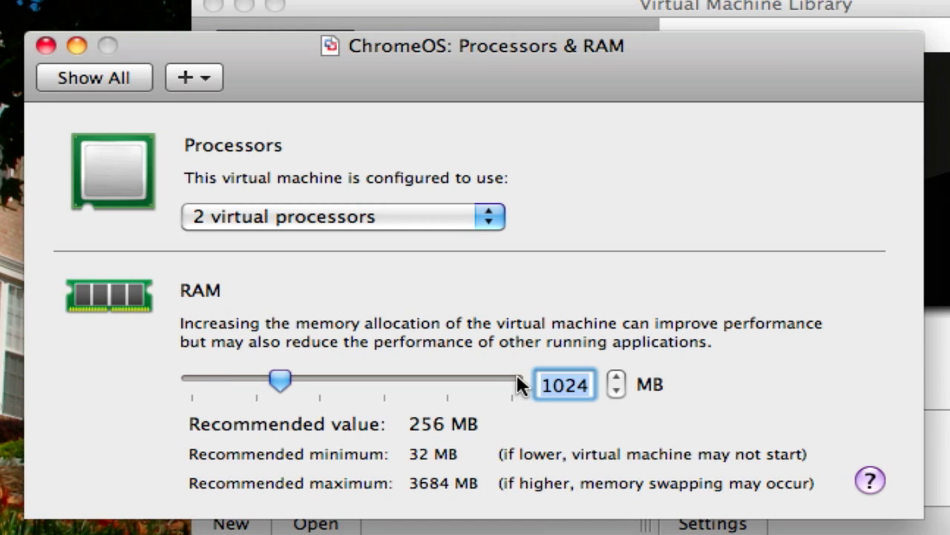
Close the VM settings and power on the ChromeOS virtual machine.
left_click(85, 75)
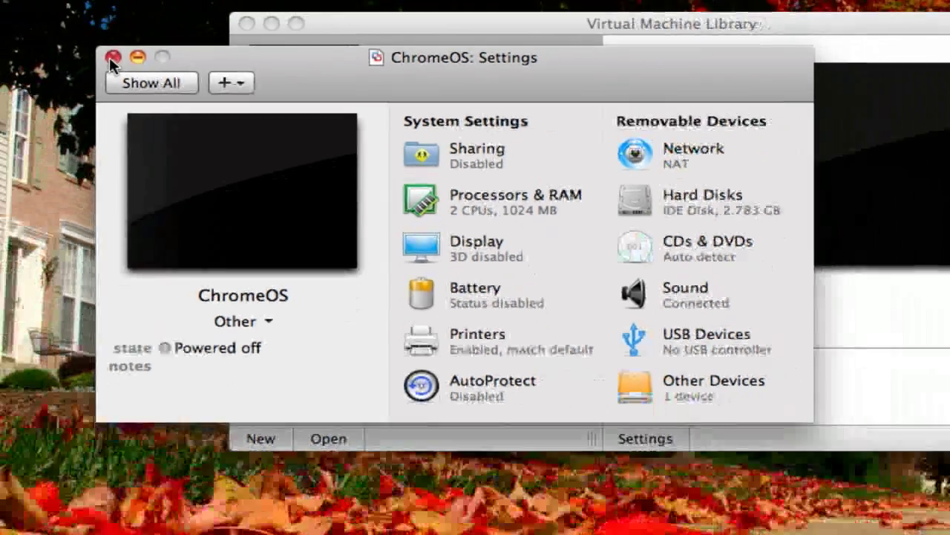
left_click(46, 45)
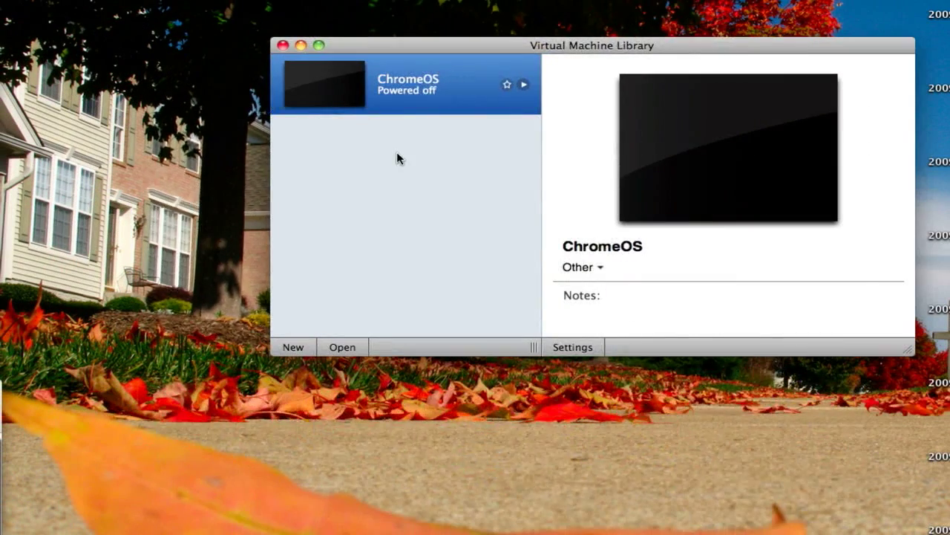
key("super+e")
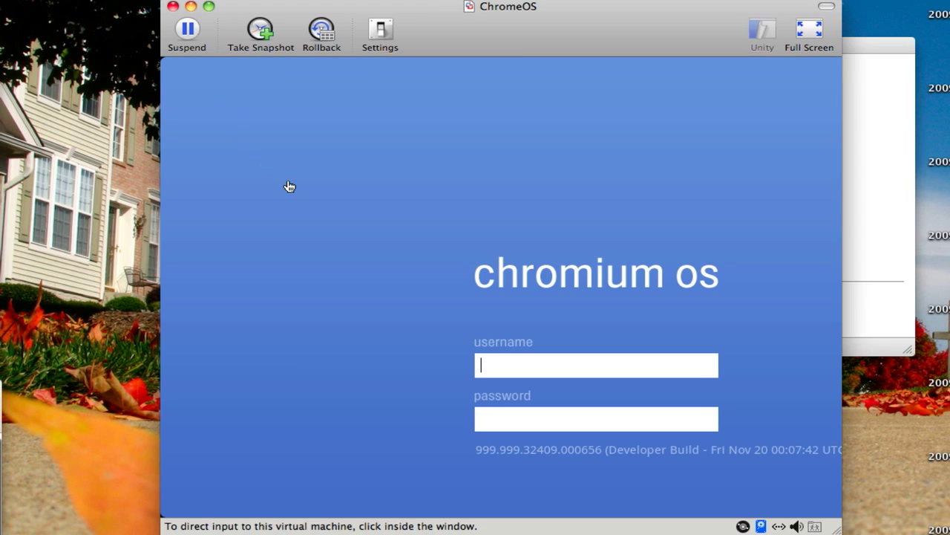
Enter the Gmail address and account password on the Chromium OS login screen and submit.
left_click(290, 187)
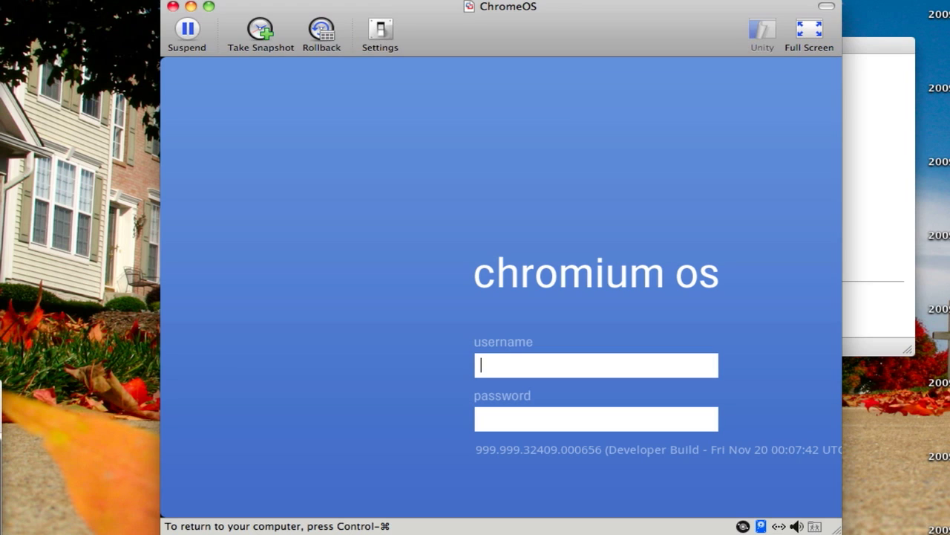
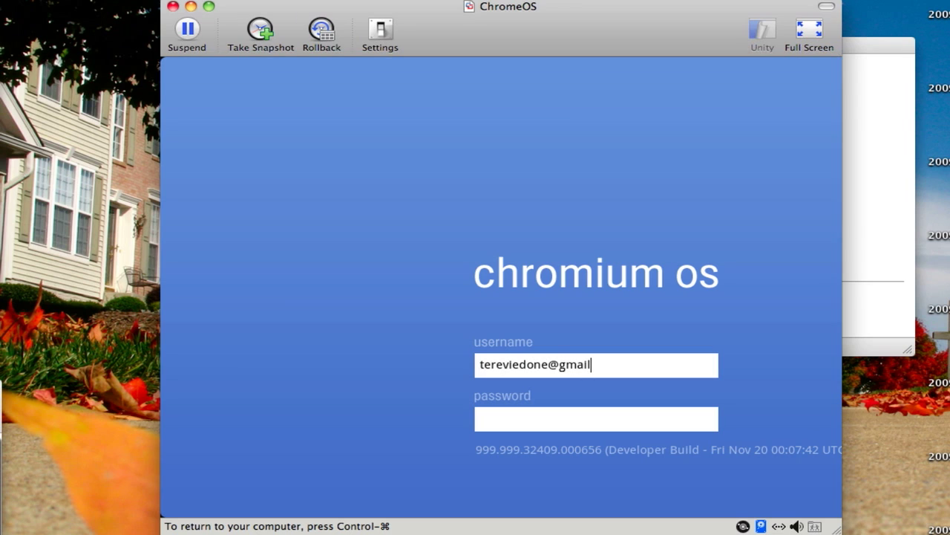
key("Tab")
type("*********")
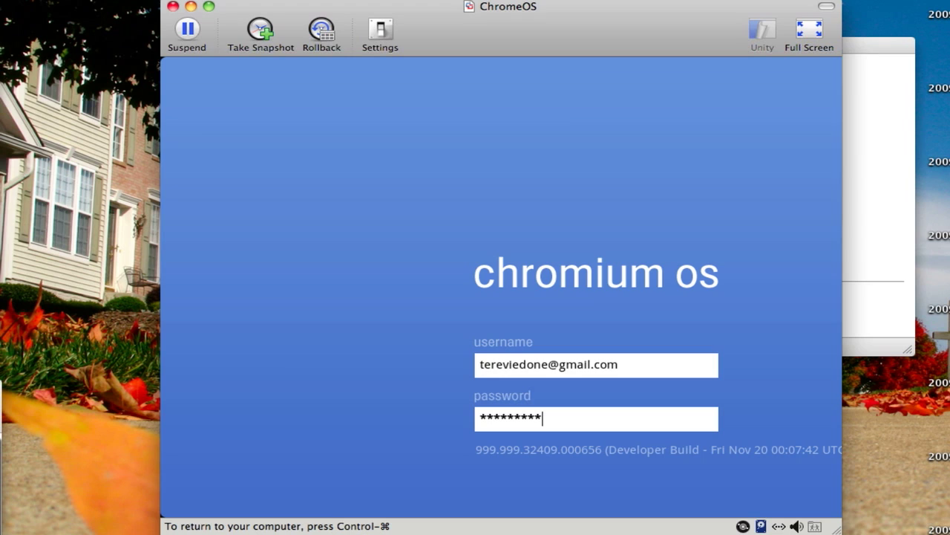
key("ctrl+super")
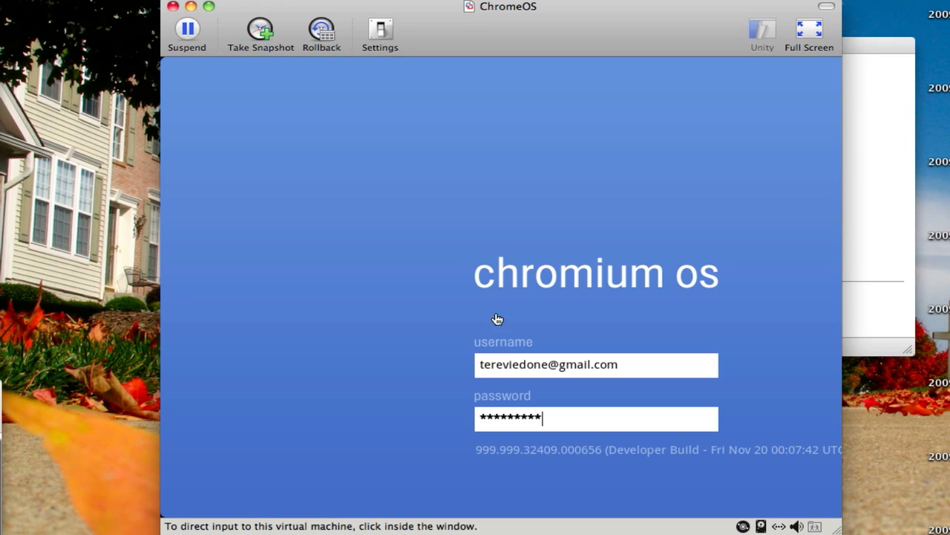
left_click(495, 365)
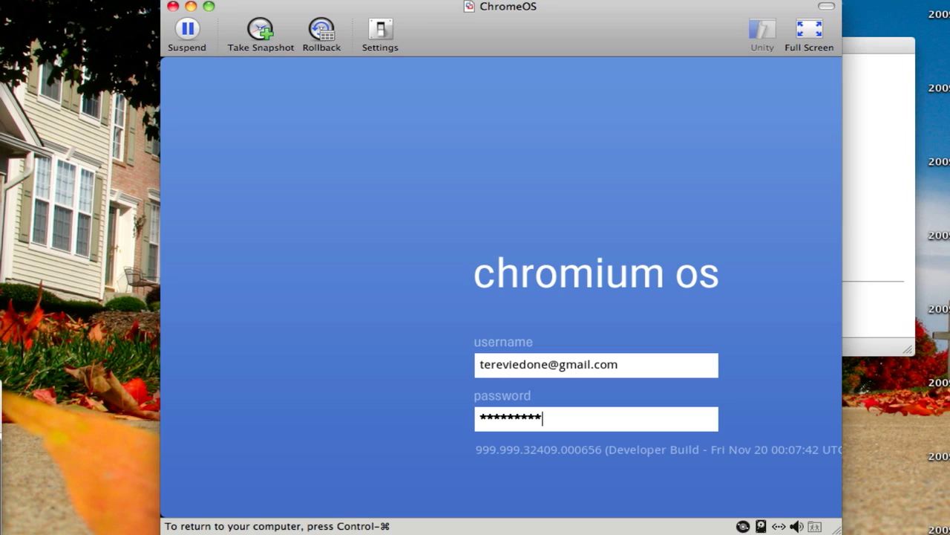
key("Return")
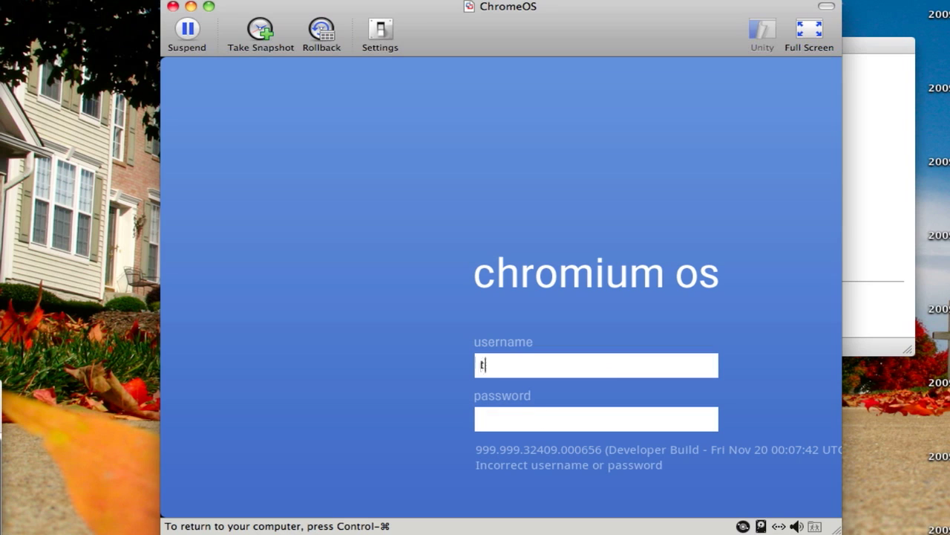
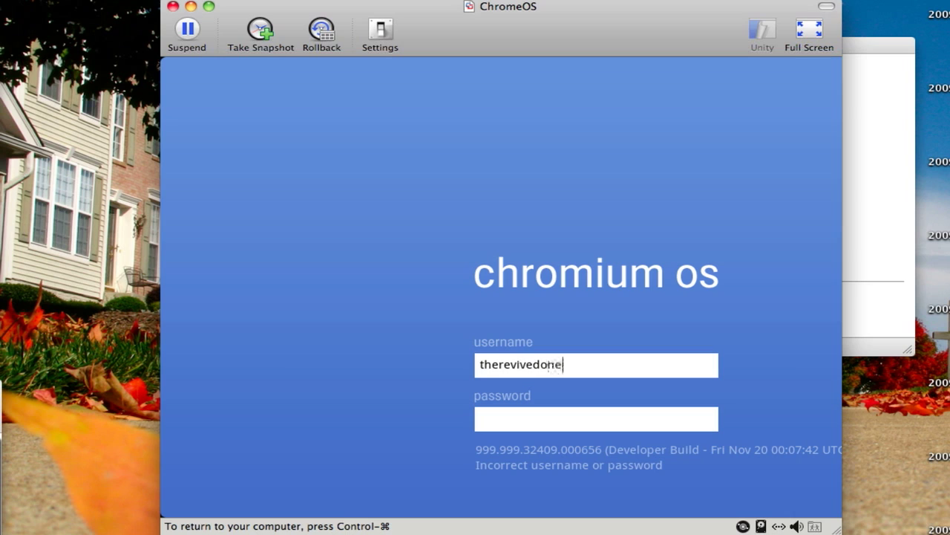
Re-enter the corrected Gmail address and the password and sign in again.
key("Tab")
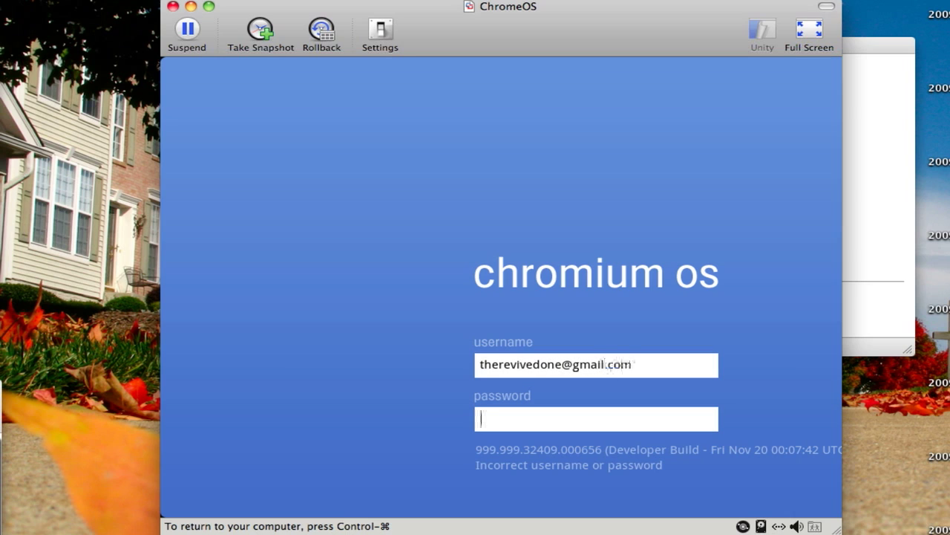
type("*********")
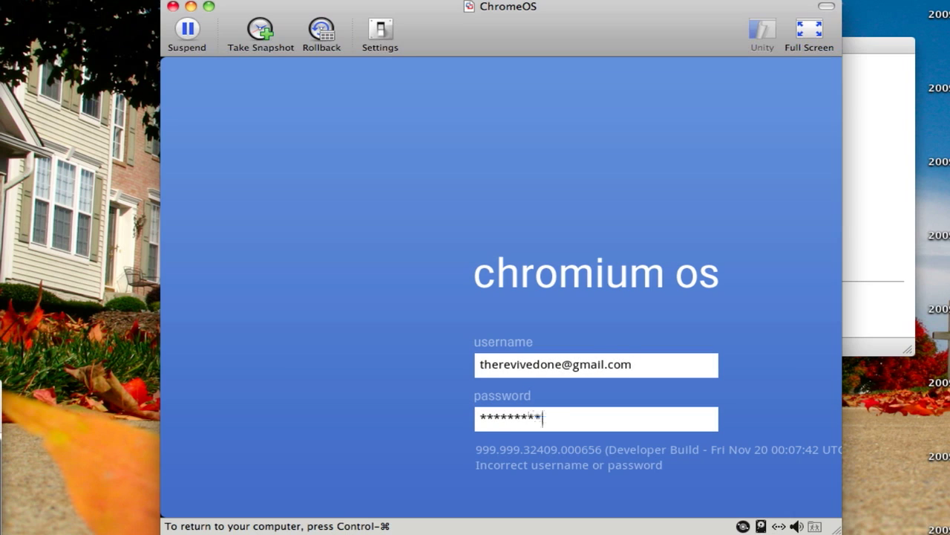
key("Return")
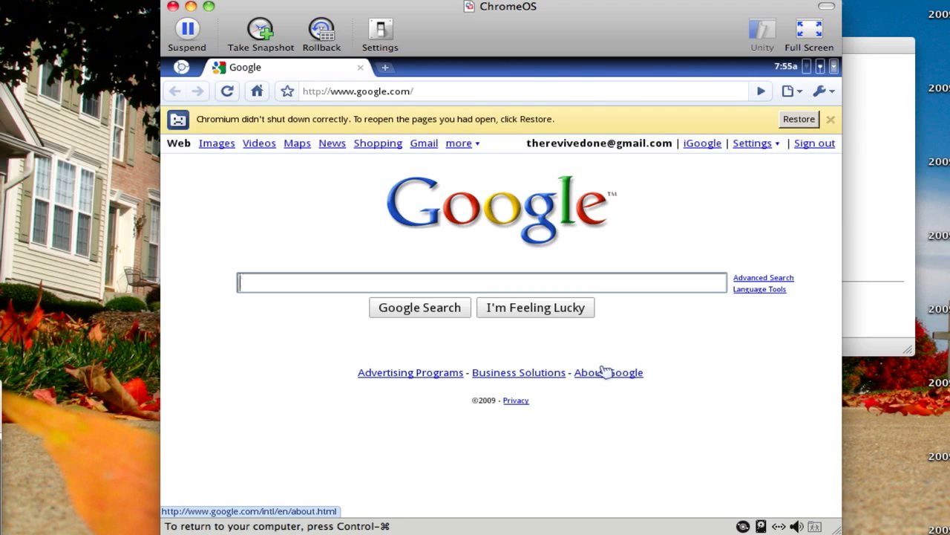
Restore the previous browser session and open the 'Discuss Google Chrome OS' calendar event.
left_click(789, 120)
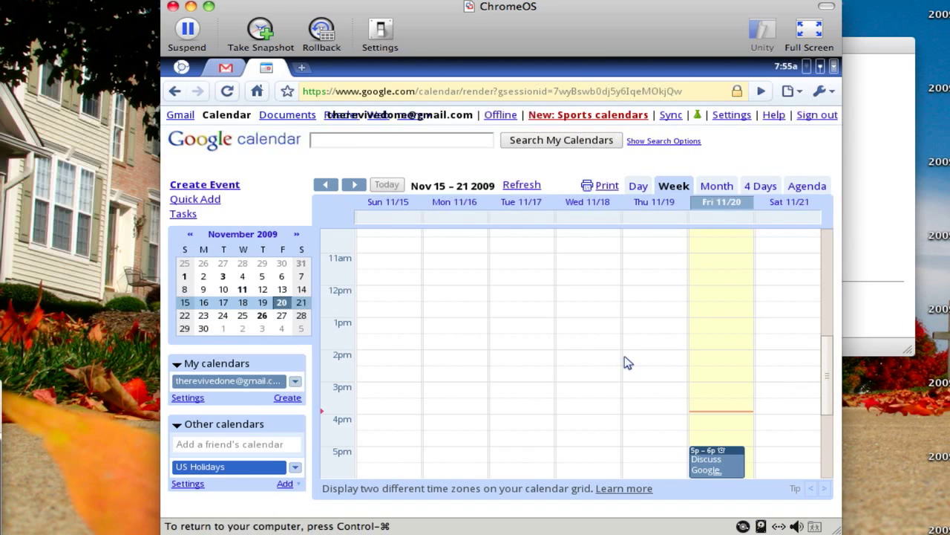
left_click(699, 457)
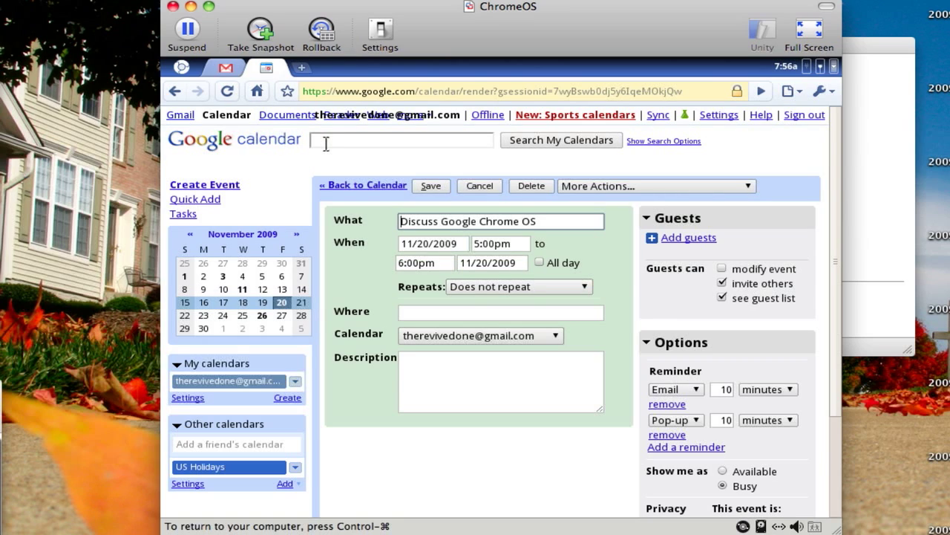
Open a new browser tab and go to michaelsherlock.com.
left_click(302, 68)
type("m")
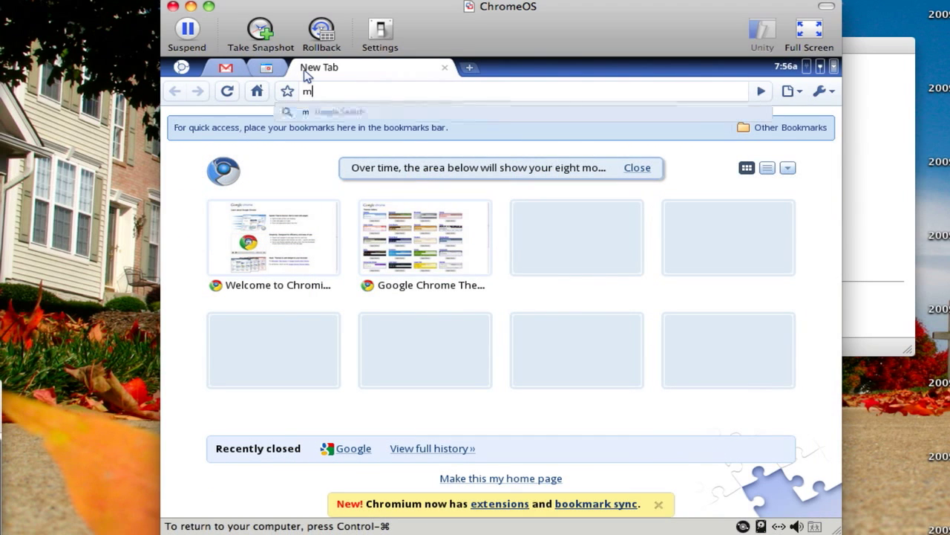
type("ichaelsherlock.com")
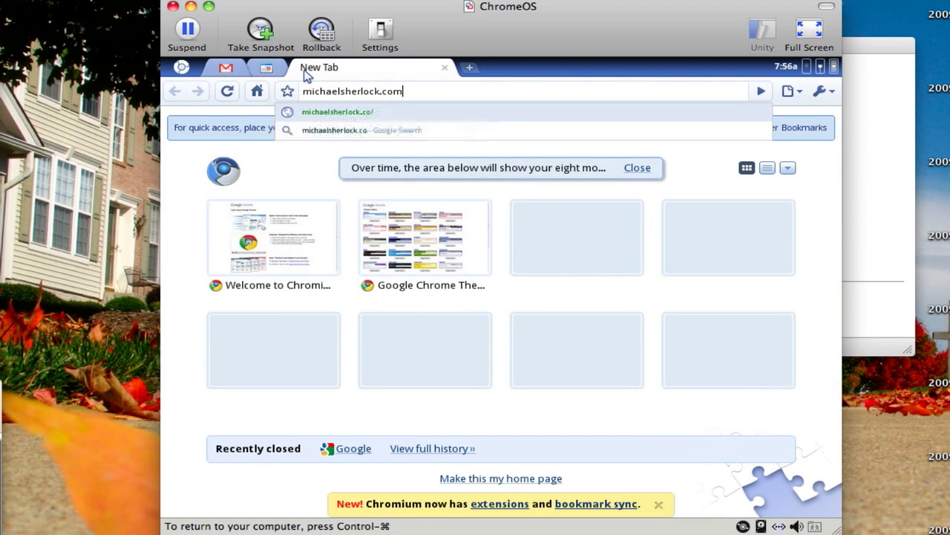
key("Return")
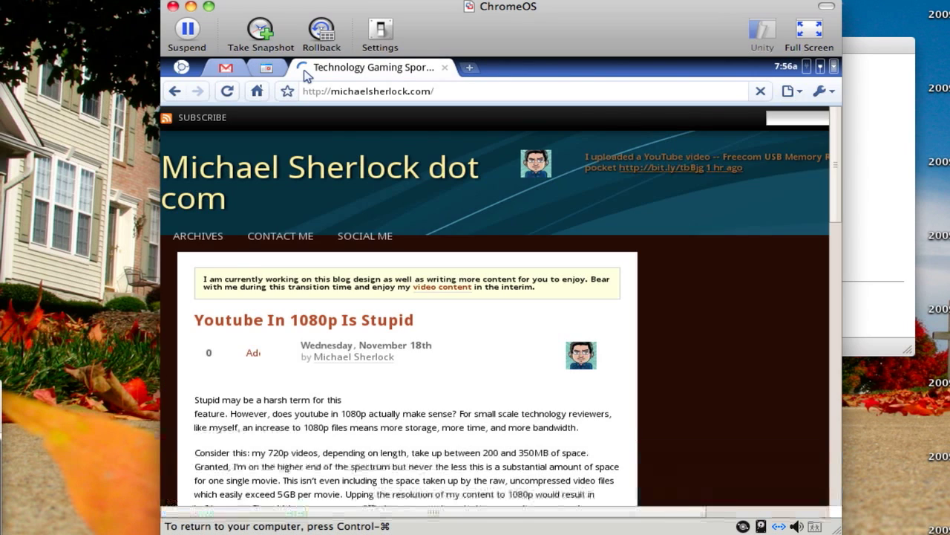